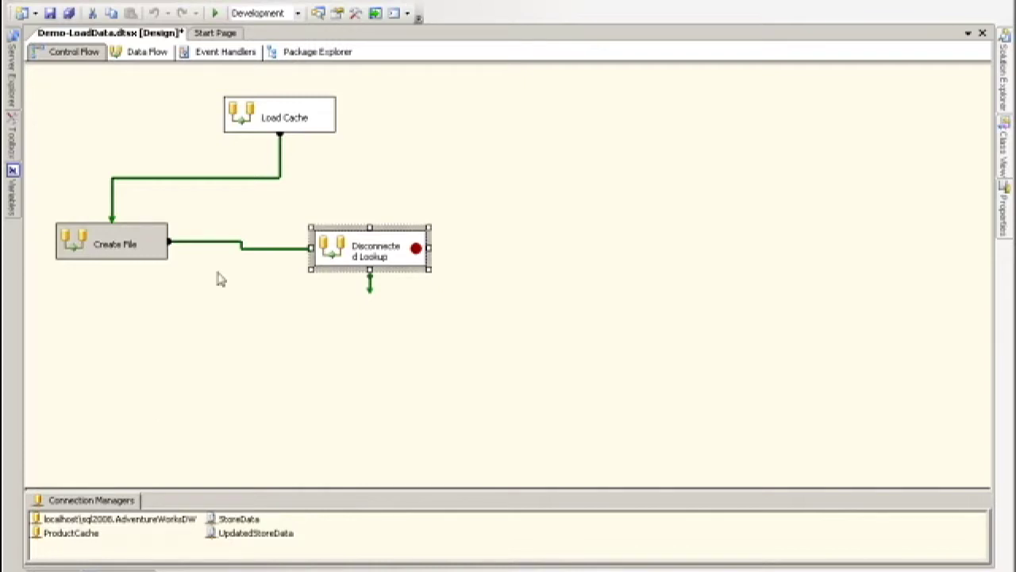
Open the Load Cache data flow and its ProductCache connection manager
double_click(261, 124)
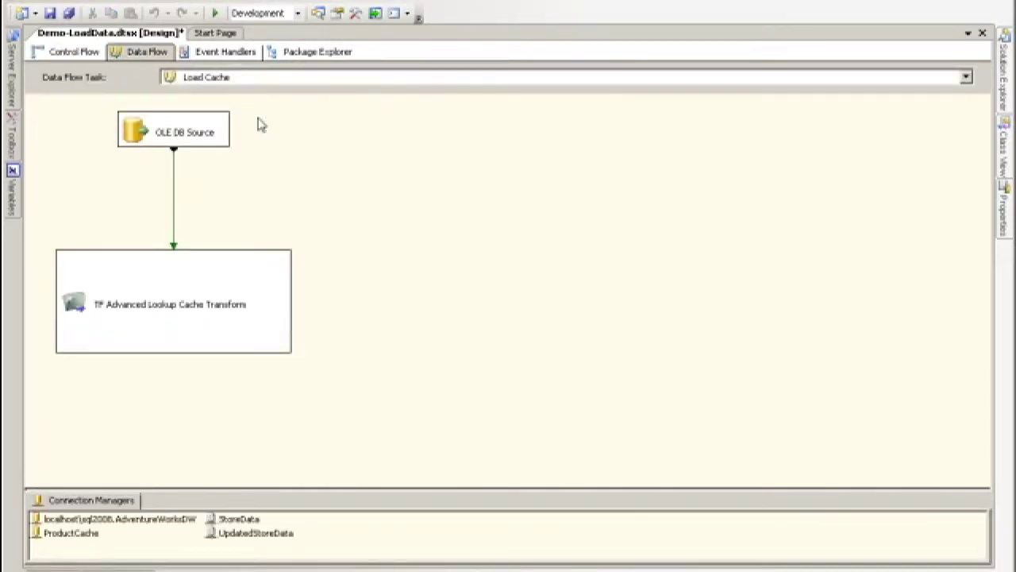
left_click(182, 283)
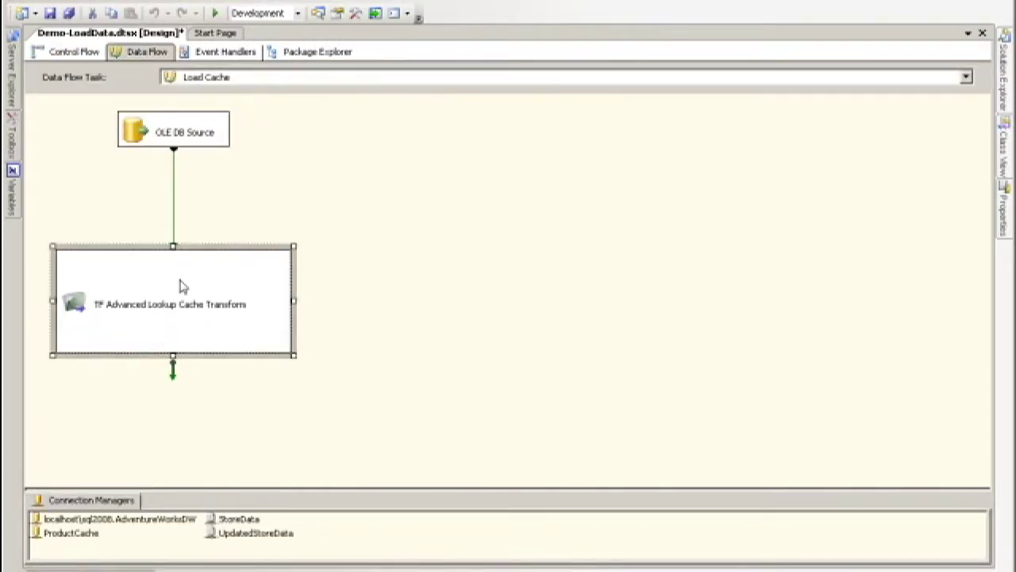
double_click(70, 536)
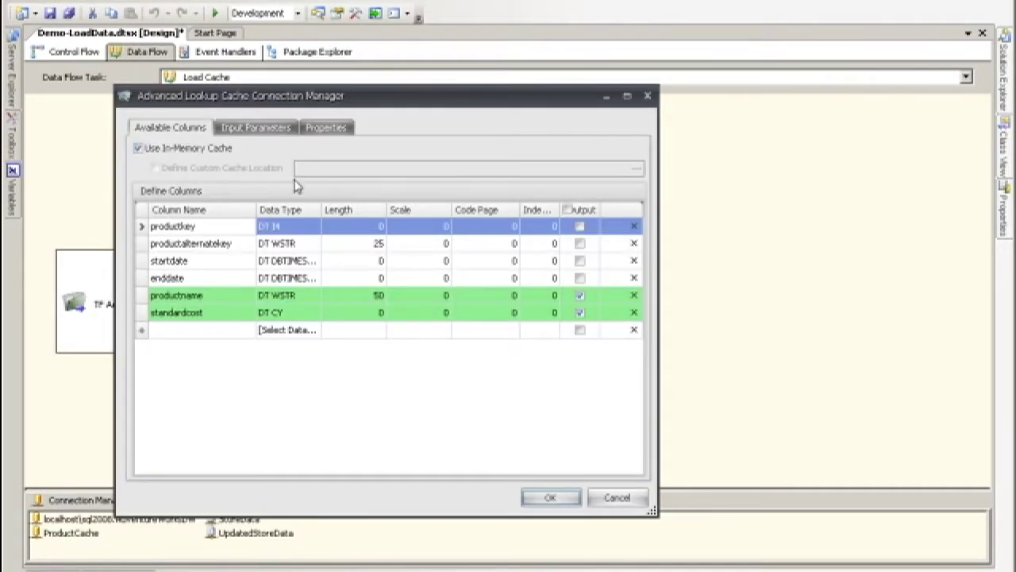
left_click_drag(383, 100, 502, 75)
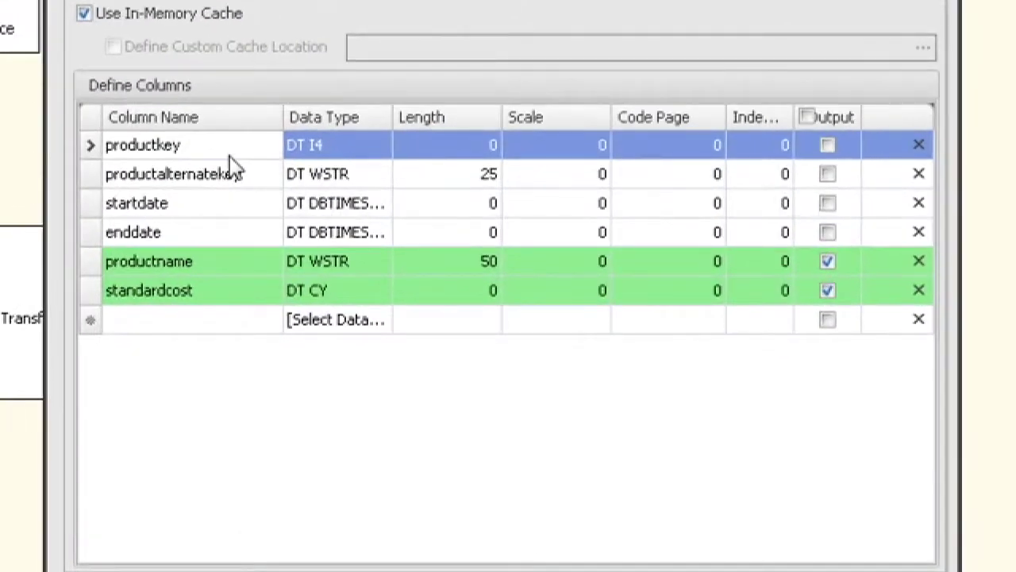
Examine the productname and standardcost output columns defined in the ProductCache connection manager
left_click(218, 260)
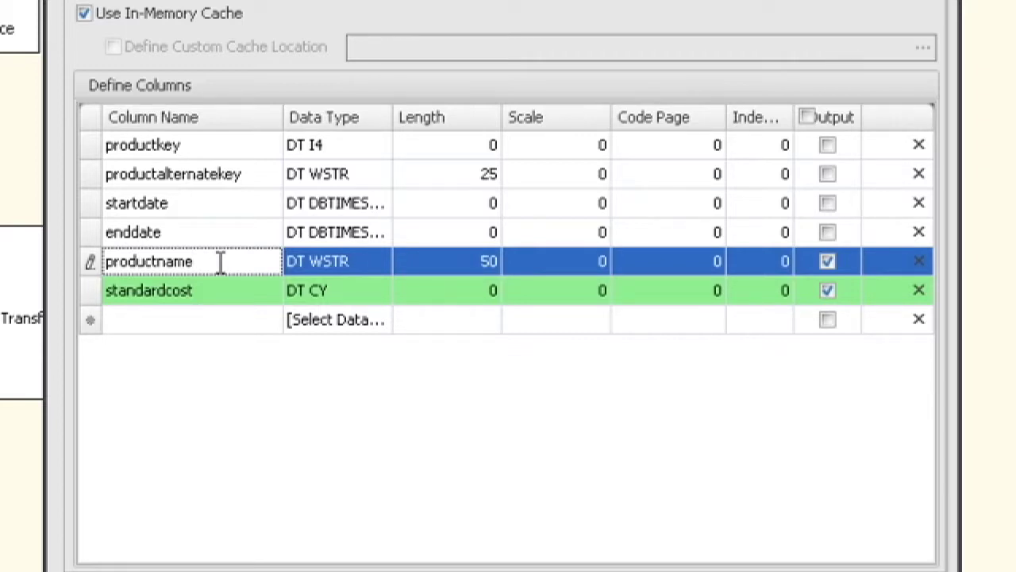
left_click_drag(236, 265, 72, 271)
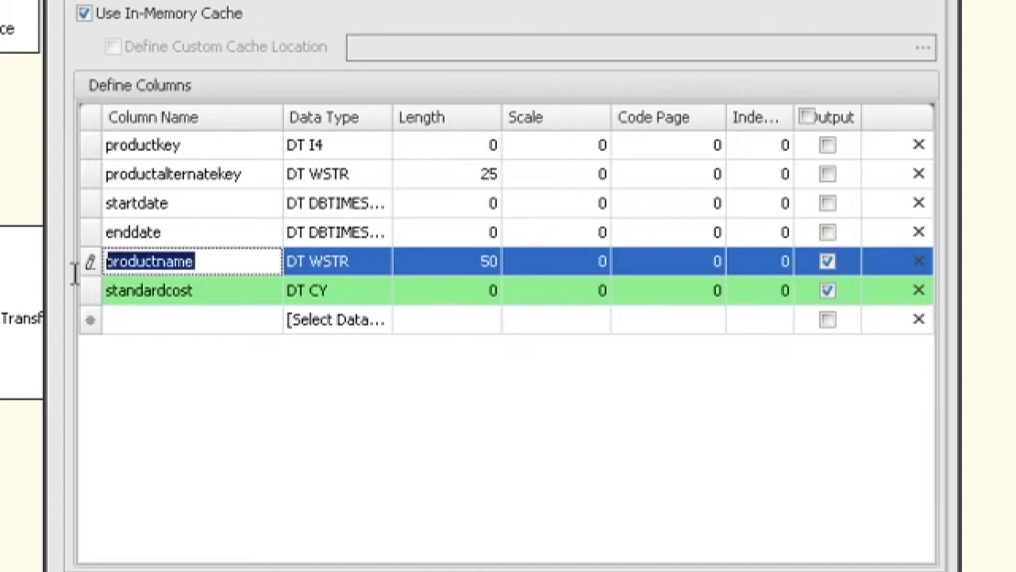
left_click(246, 288)
left_click_drag(252, 292, 67, 297)
left_click(218, 267)
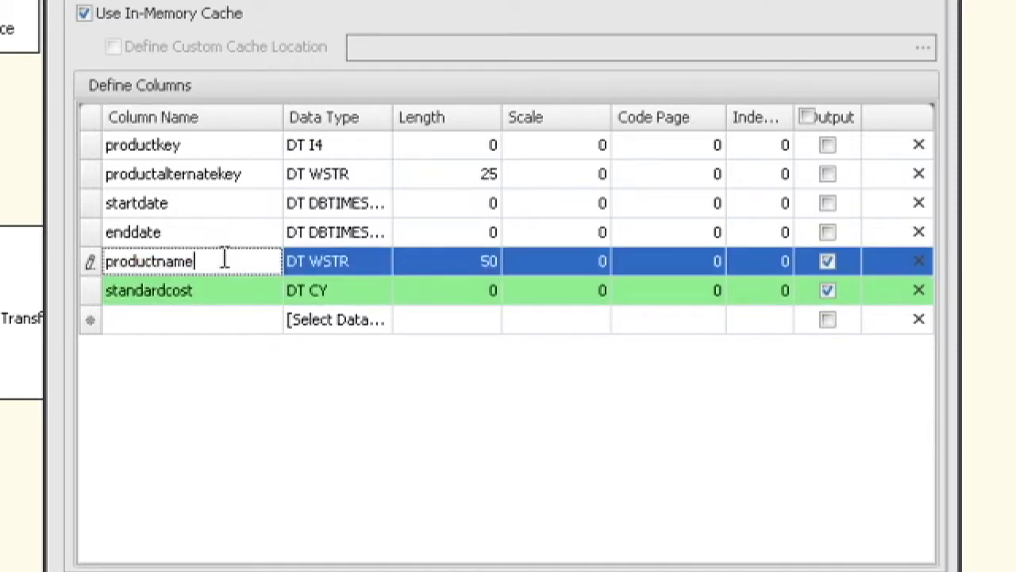
left_click_drag(240, 261, 9, 257)
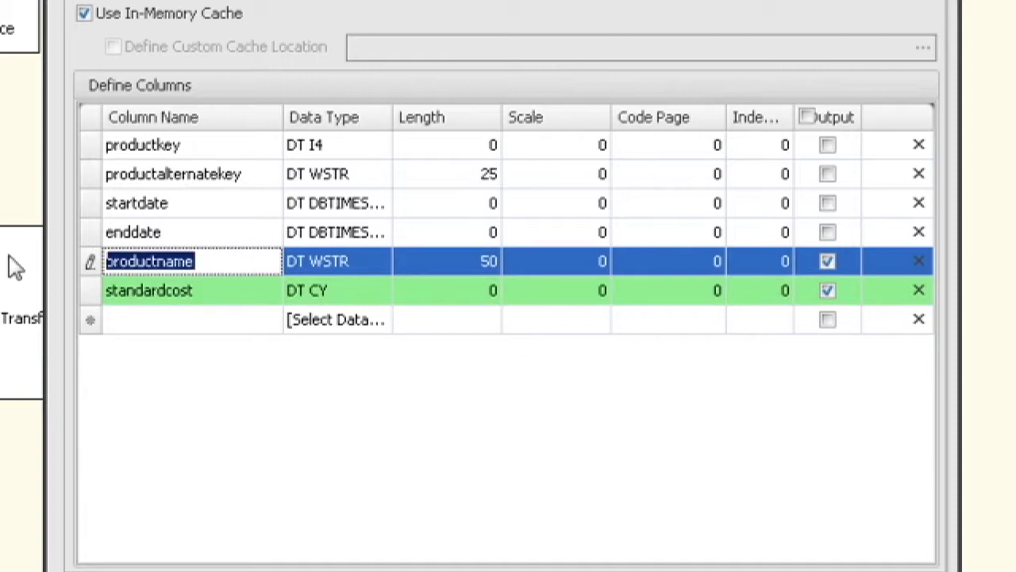
Review the cache's input parameters and their conditions, starting with ProductAlternateKeyParam
left_click(265, 0)
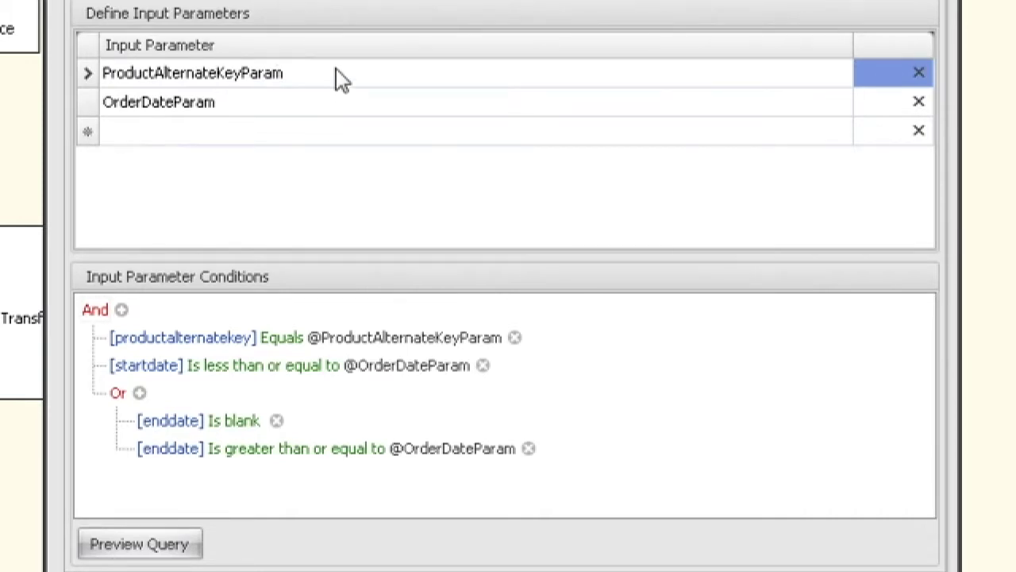
left_click(369, 71)
left_click_drag(369, 72, 2, 81)
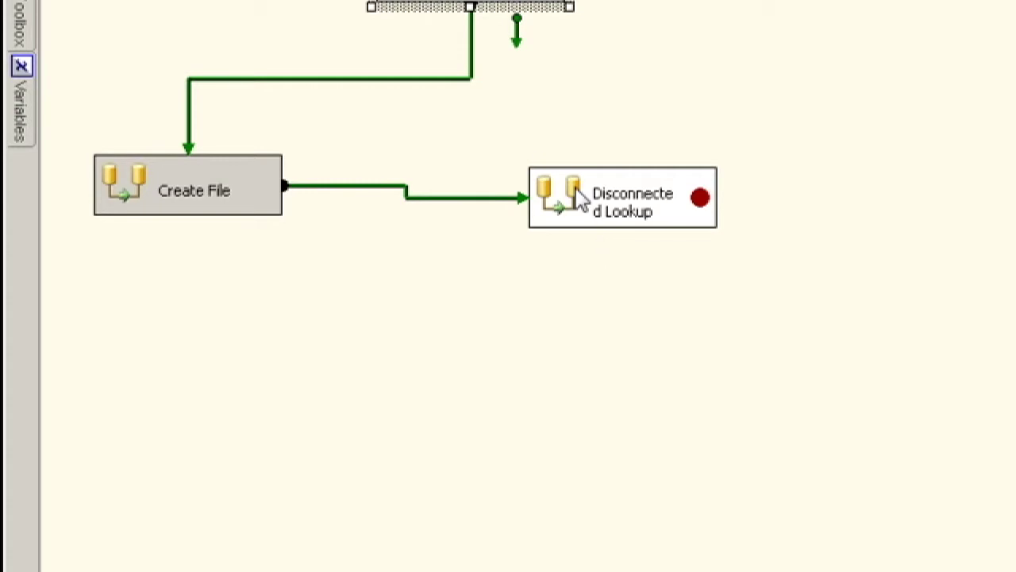
Open the Disconnected Lookup data flow and the editor of its TF Advanced Derived Column transform
double_click(581, 200)
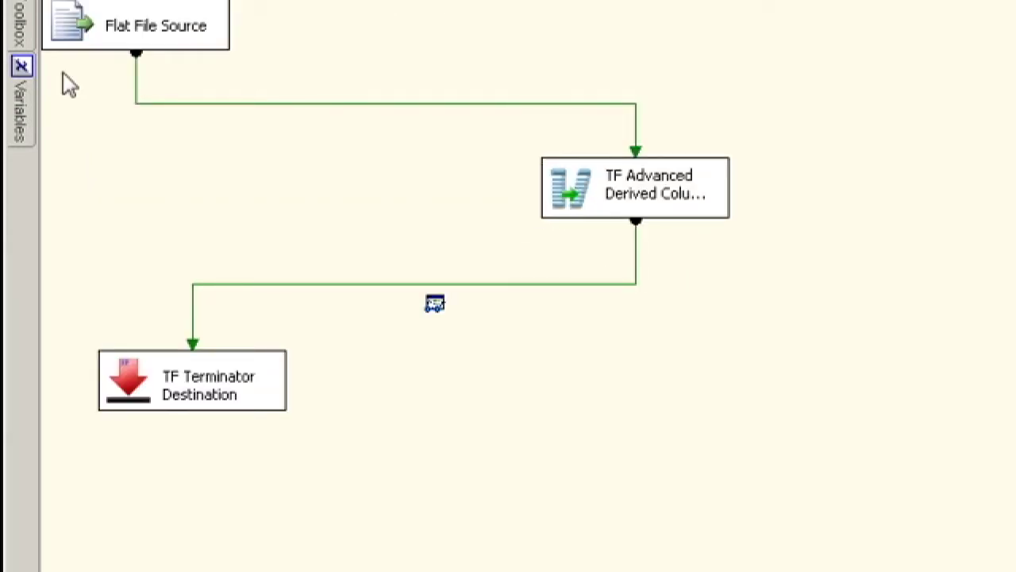
mouse_move(22, 24)
left_click(291, 347)
left_click(594, 205)
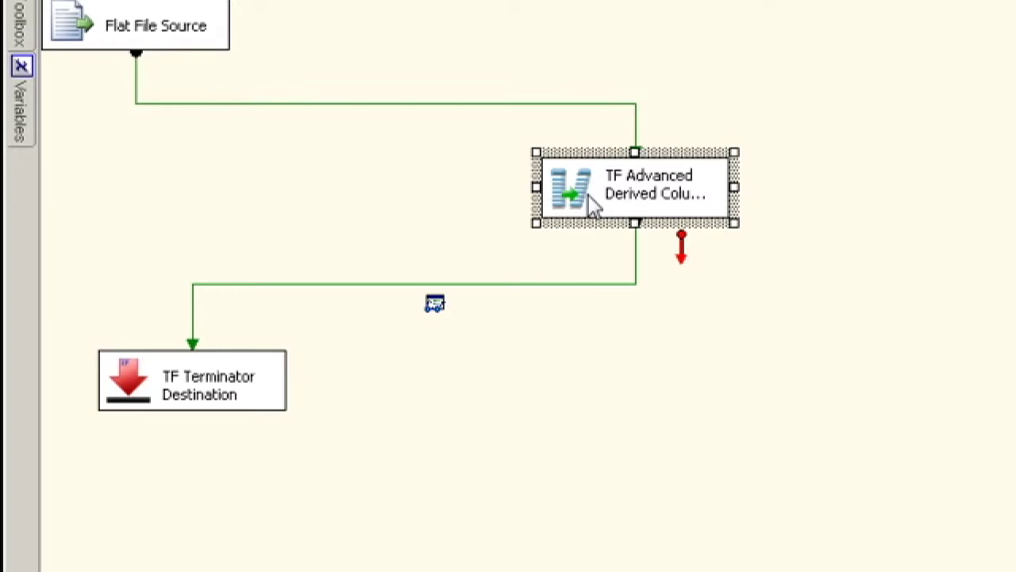
double_click(592, 203)
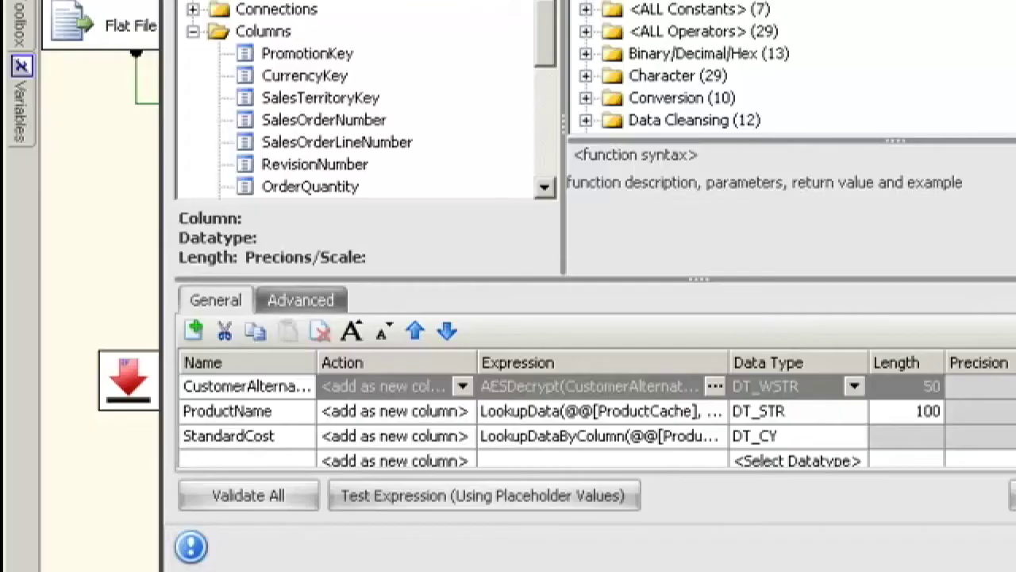
Open the ProductName column's LookupData expression in the expression editor and enlarge the editor window
left_click(552, 409)
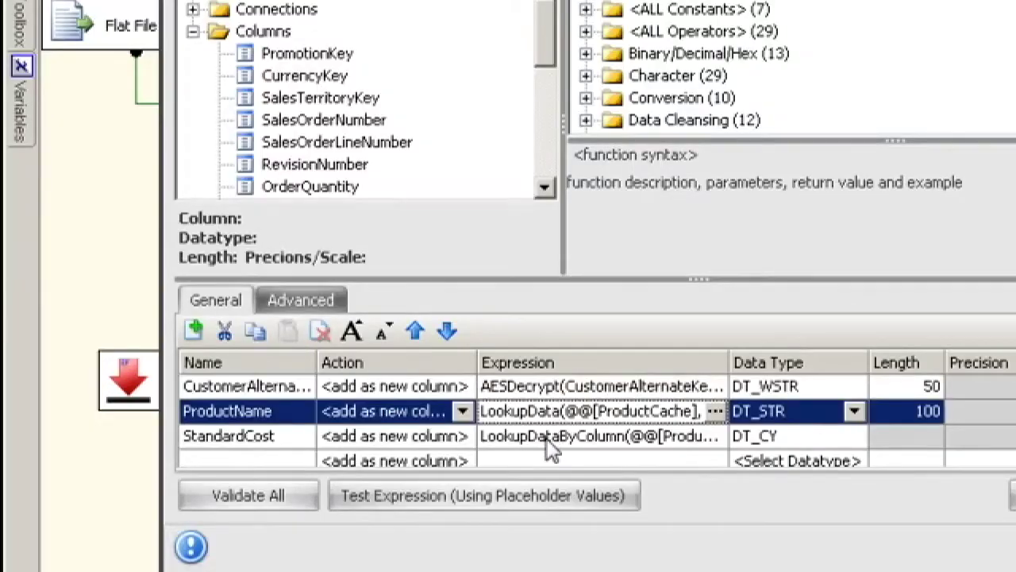
left_click(547, 437)
left_click(710, 416)
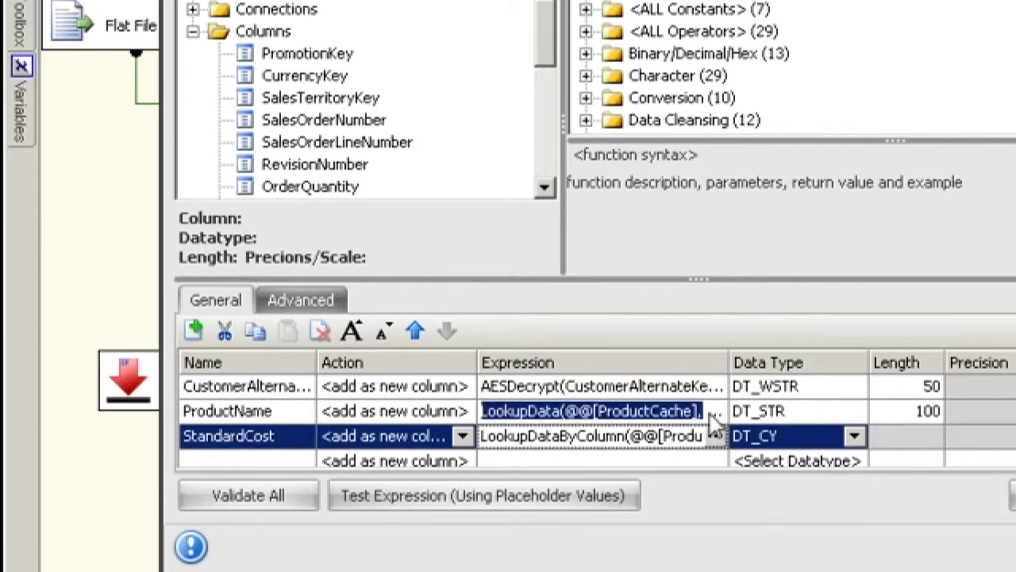
left_click(714, 411)
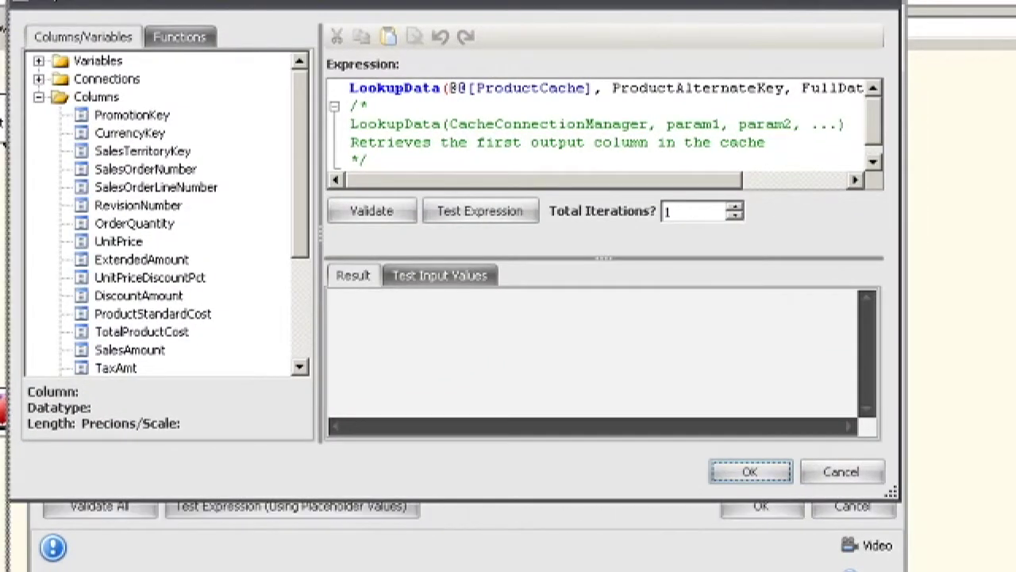
left_click_drag(892, 493, 1015, 571)
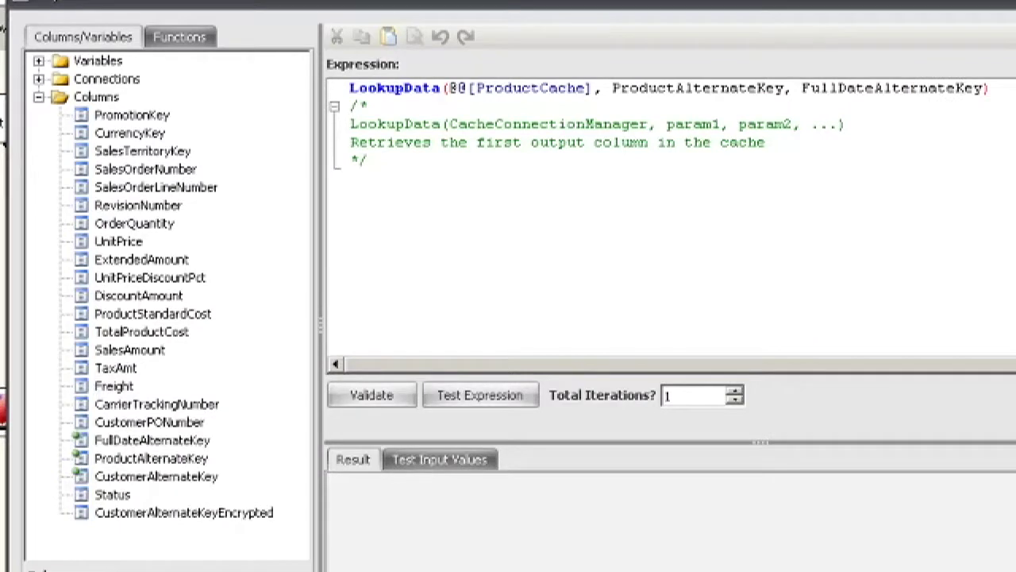
Examine the LookupData function and its ProductCache argument, and locate that cache among the available connections
double_click(416, 89)
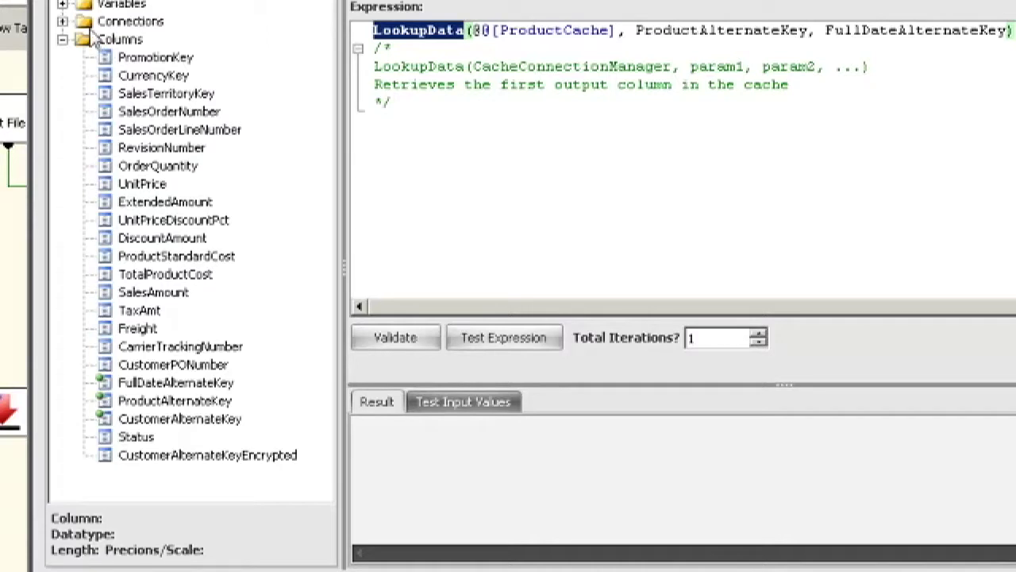
left_click(64, 23)
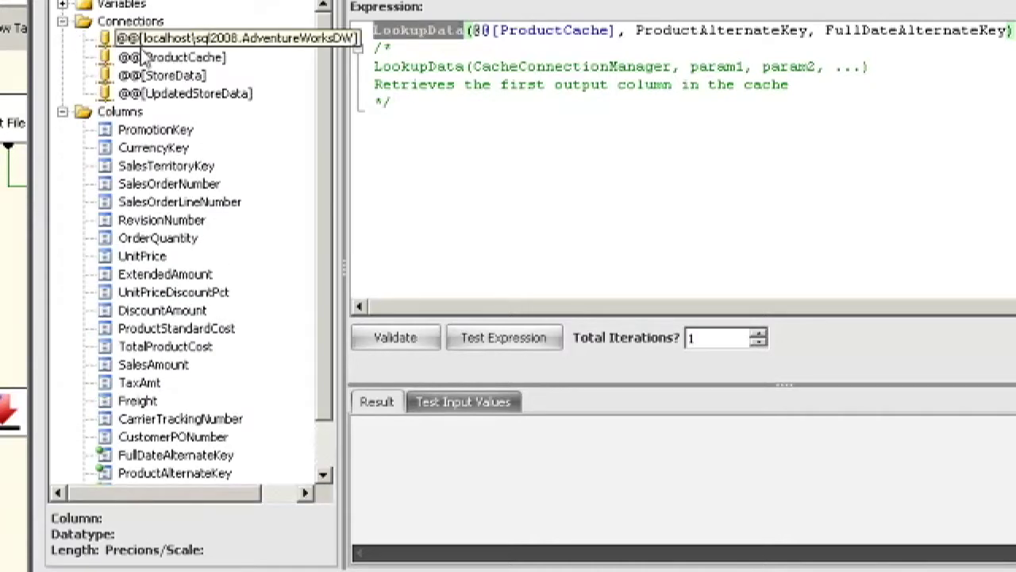
left_click(185, 58)
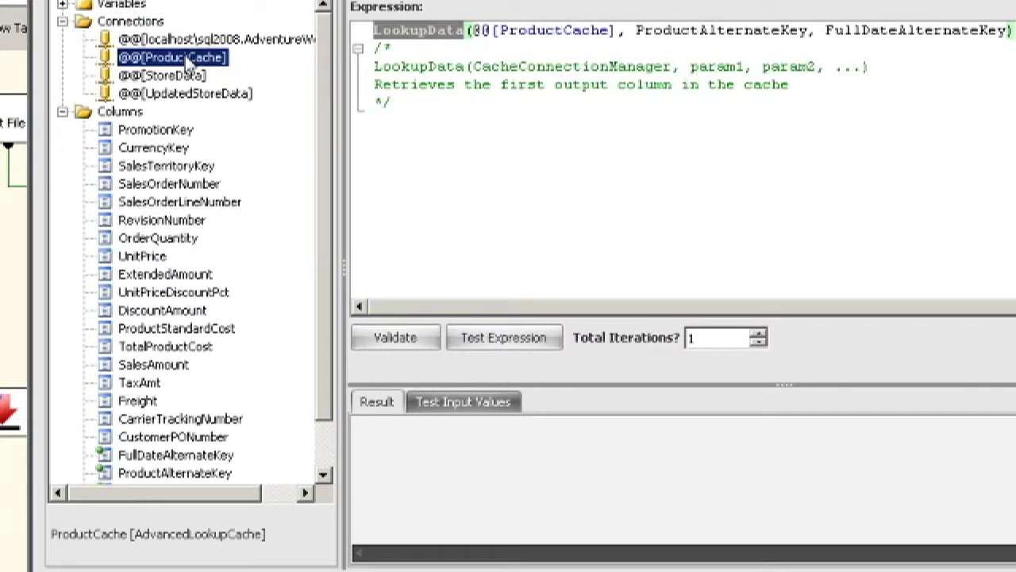
left_click(620, 30)
left_click_drag(619, 30, 479, 42)
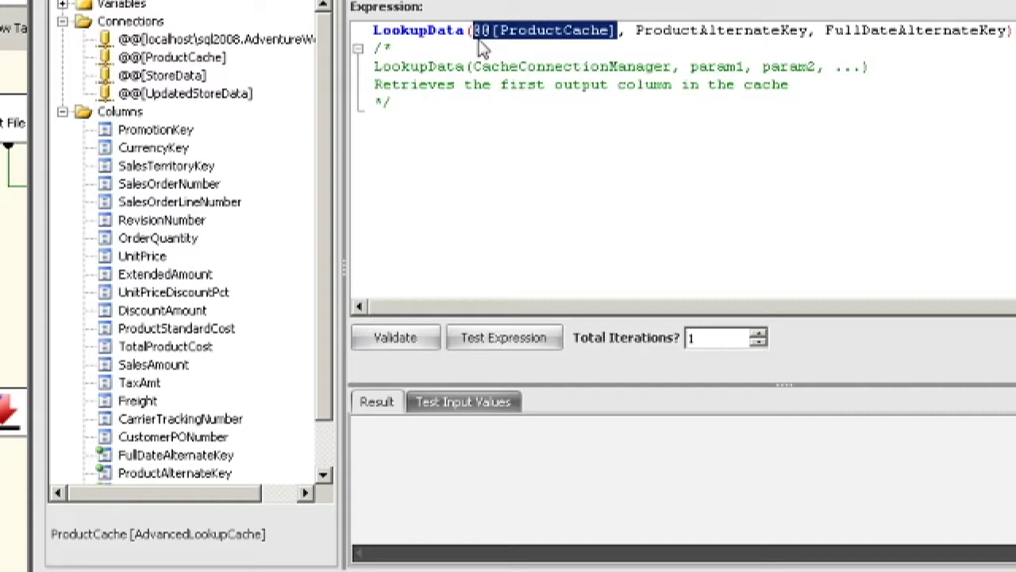
Compare the ProductAlternateKey and FullDateAlternateKey arguments with the parameters in the LookupData syntax comment, and look through the available columns
left_click_drag(644, 30, 990, 31)
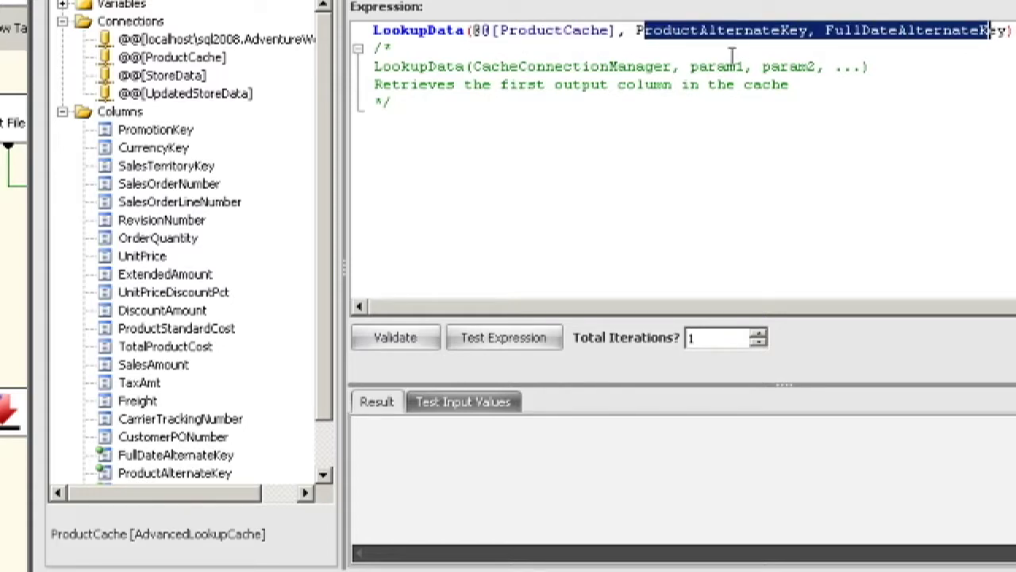
left_click(691, 65)
left_click_drag(691, 66, 854, 70)
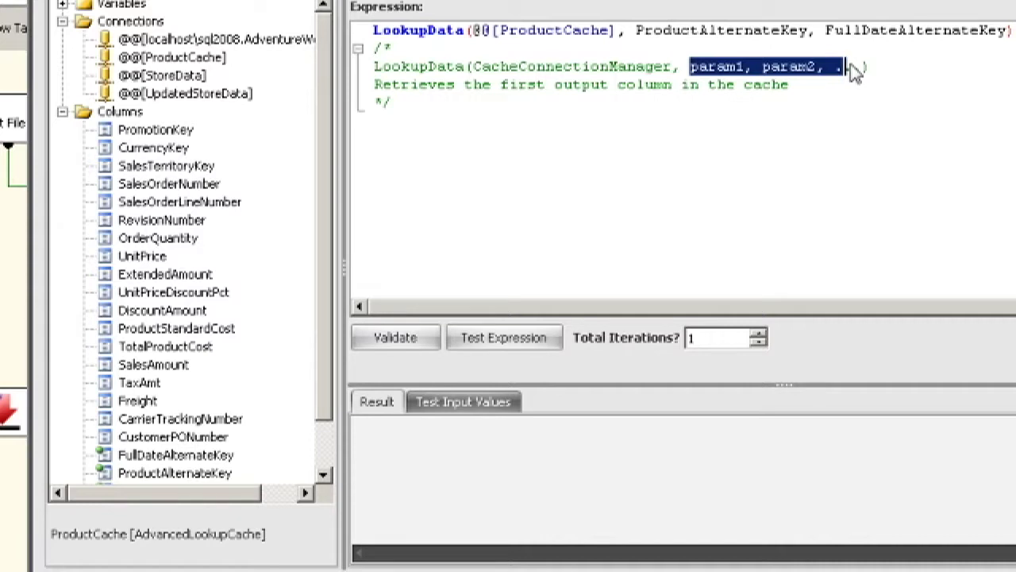
double_click(760, 30)
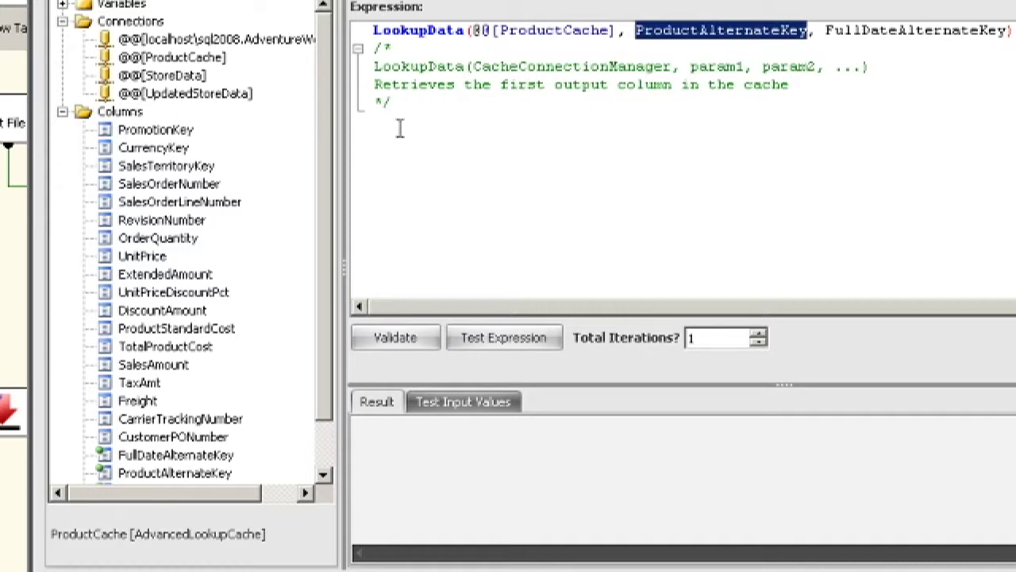
scroll(323, 179, "down", 1)
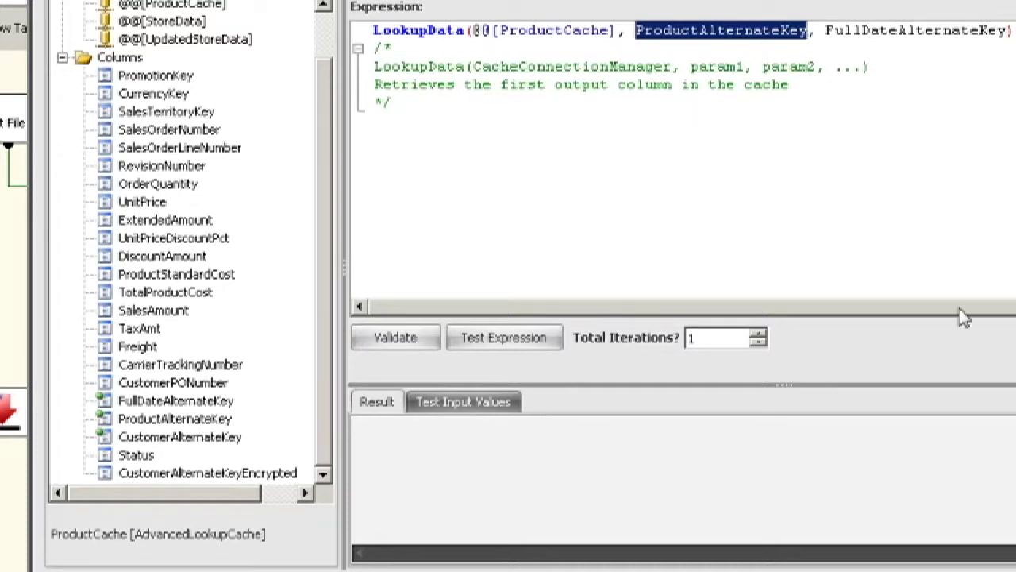
Review the LookupData arguments one by one: ProductCache, ProductAlternateKey and FullDateAlternateKey
left_click(550, 30)
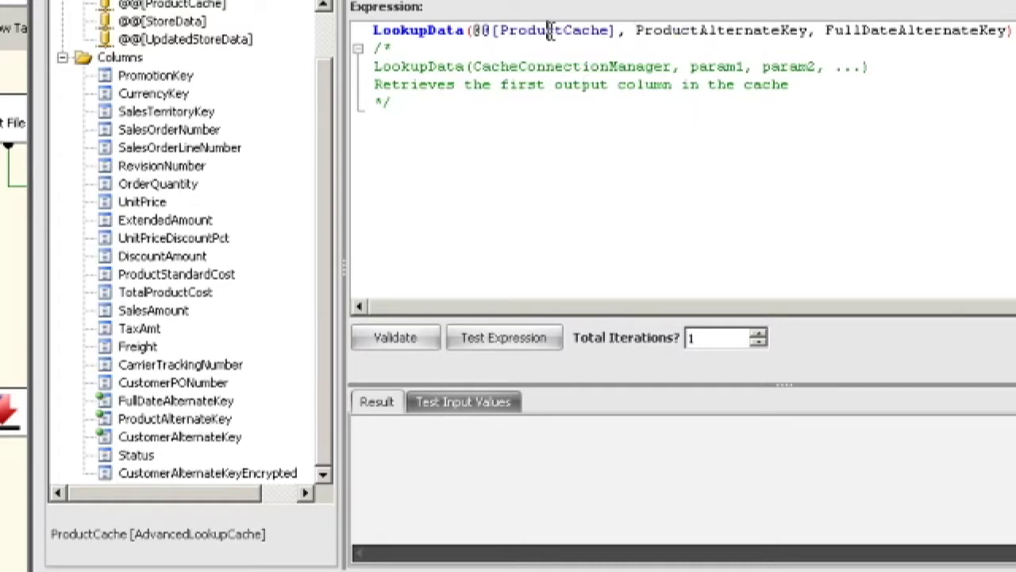
double_click(550, 31)
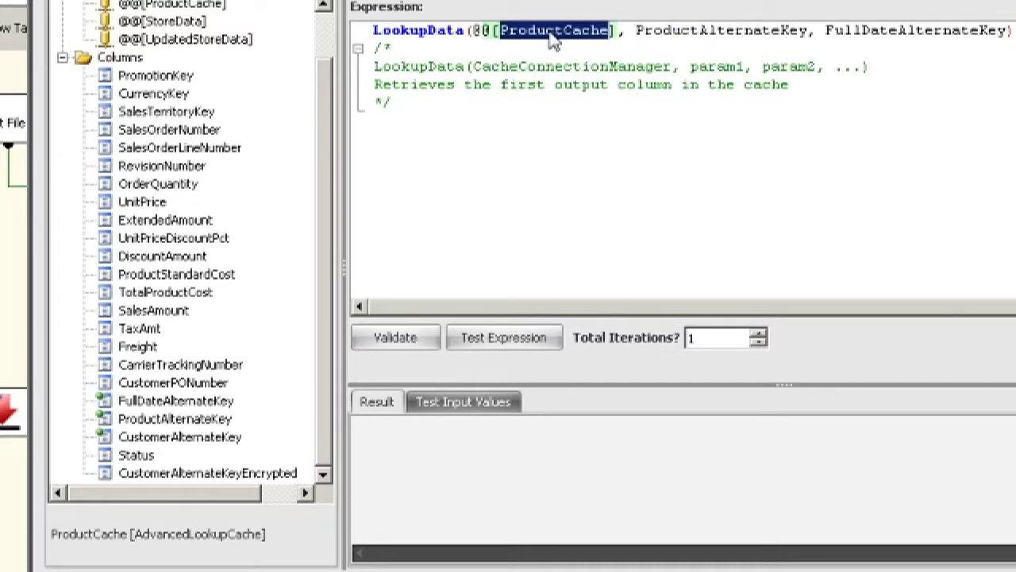
left_click(741, 30)
double_click(742, 30)
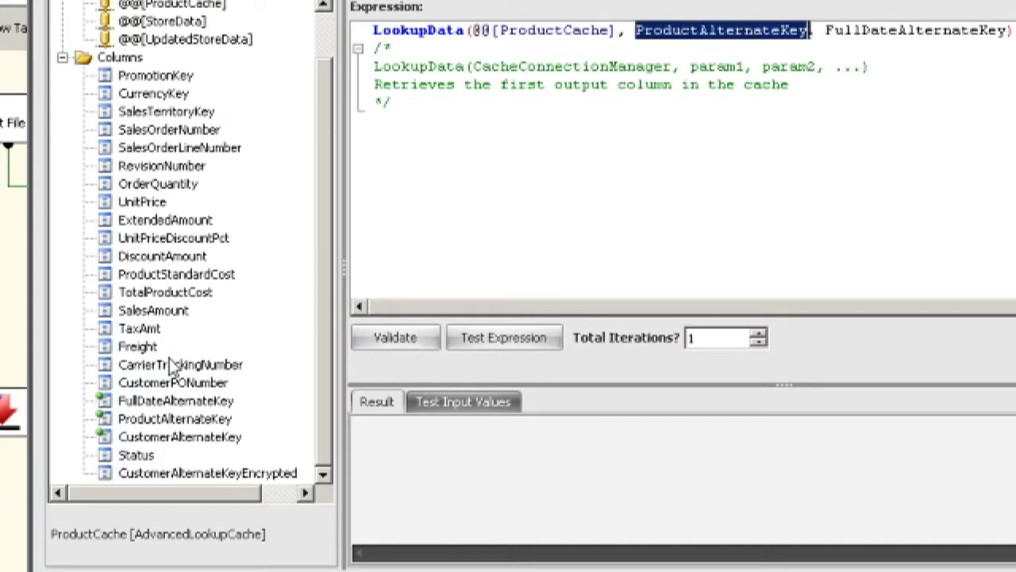
double_click(903, 30)
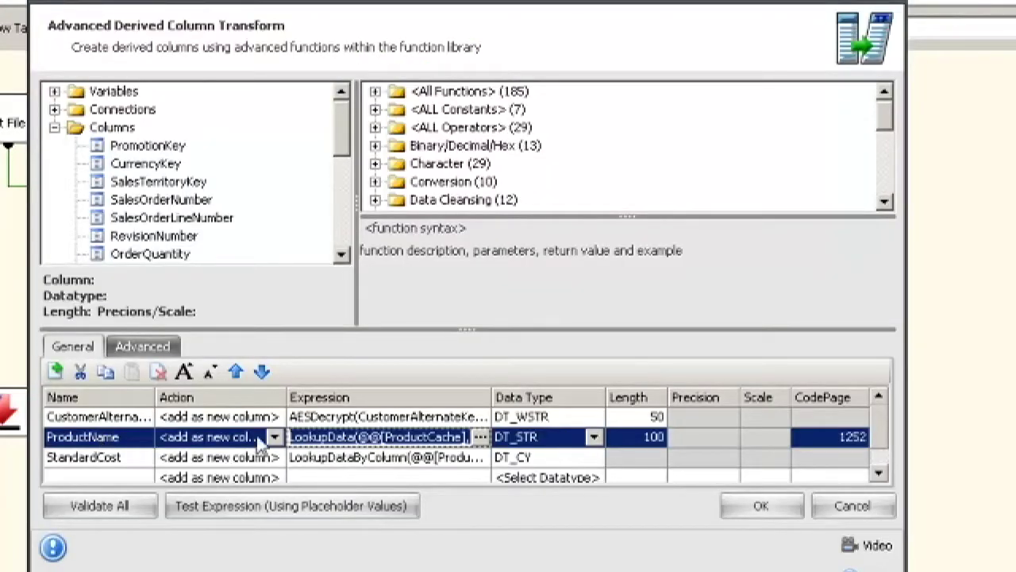
Open the StandardCost column's LookupDataByColumn expression and examine its ProductCache and "standardcost" arguments
left_click(387, 460)
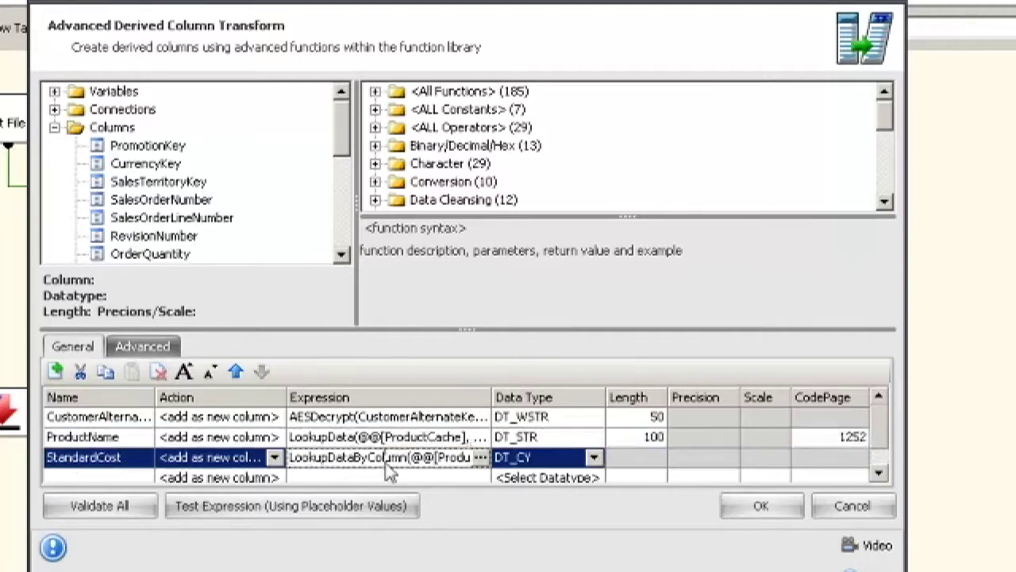
left_click(481, 457)
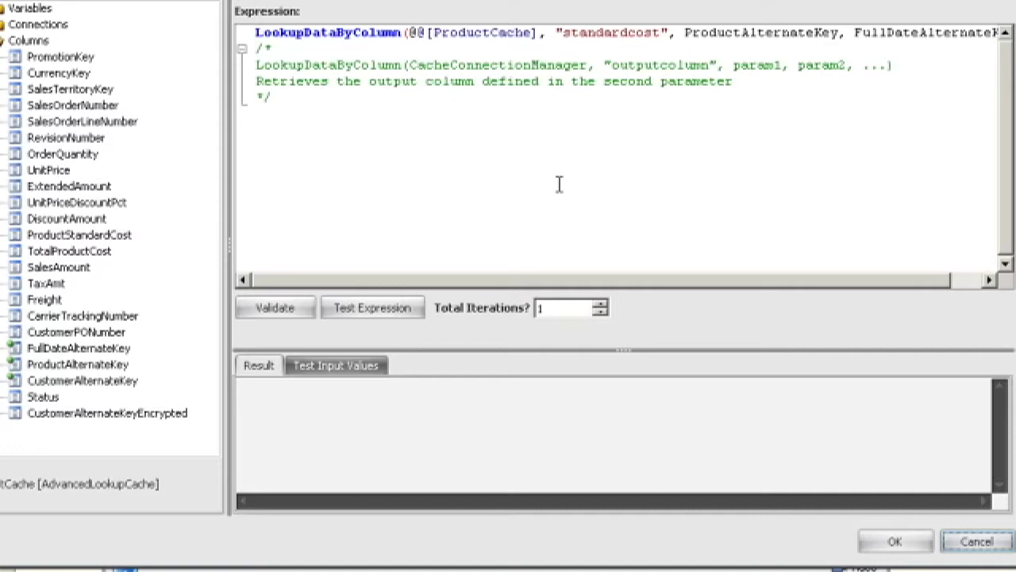
double_click(622, 34)
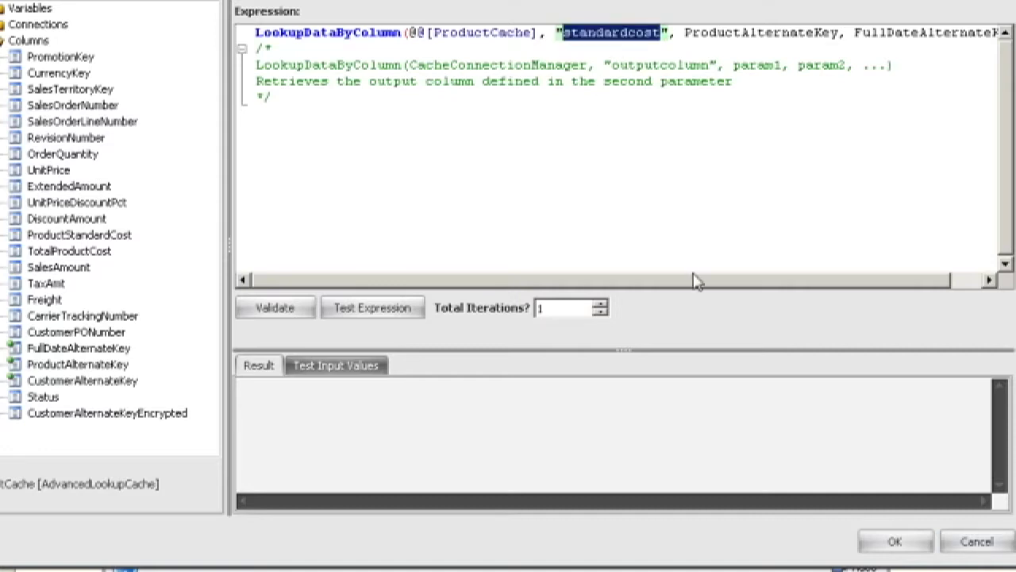
left_click_drag(694, 278, 764, 279)
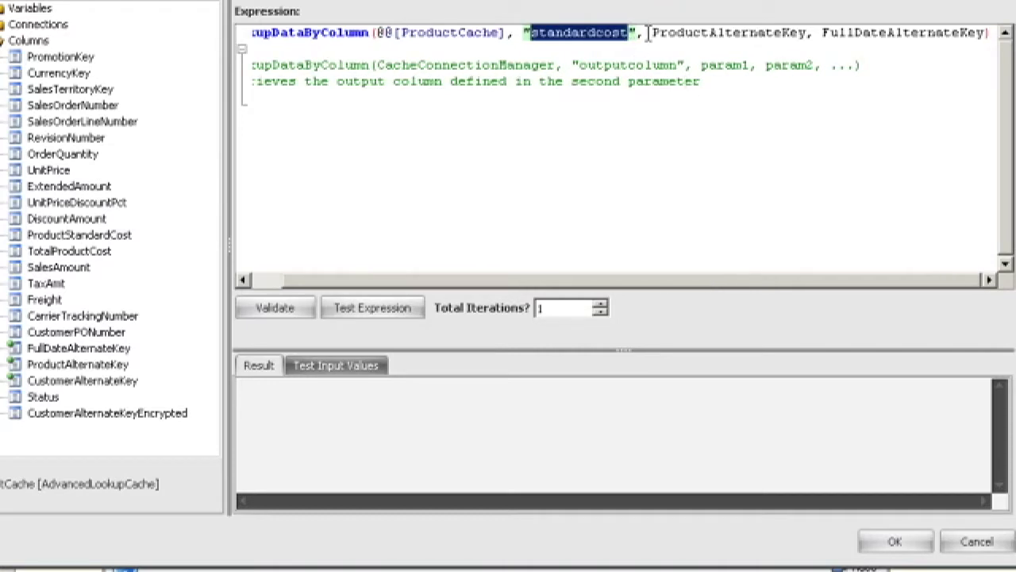
double_click(468, 34)
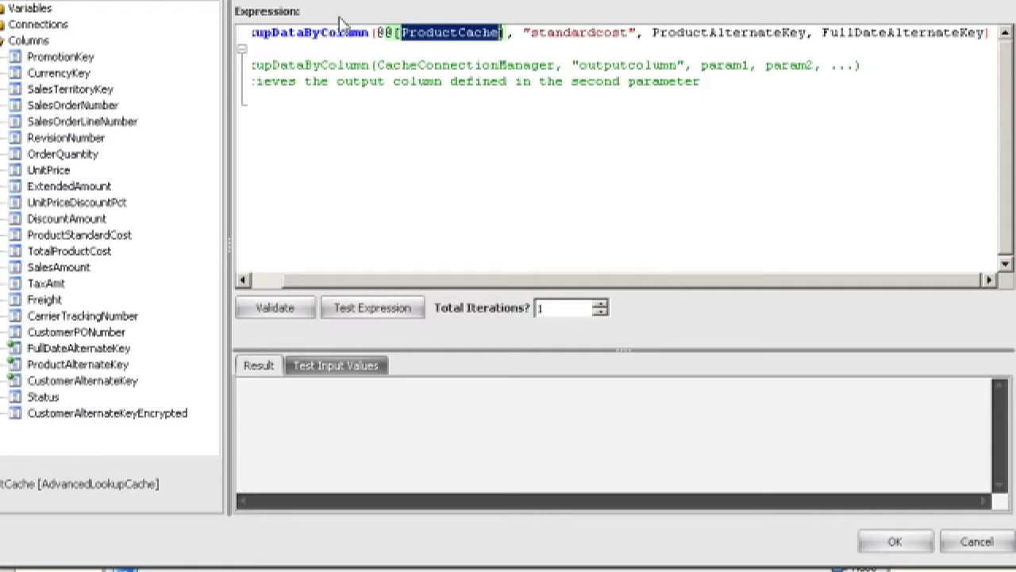
double_click(578, 33)
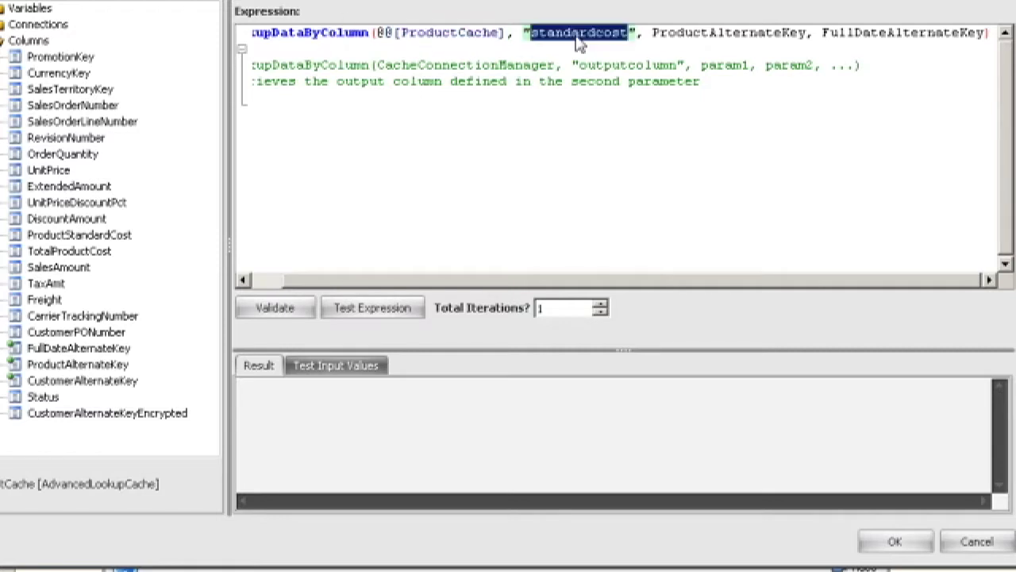
Examine the ProductAlternateKey and FullDateAlternateKey arguments of LookupDataByColumn, discard the expression editor and accept the Advanced Derived Column Transform settings
left_click_drag(653, 33, 1002, 36)
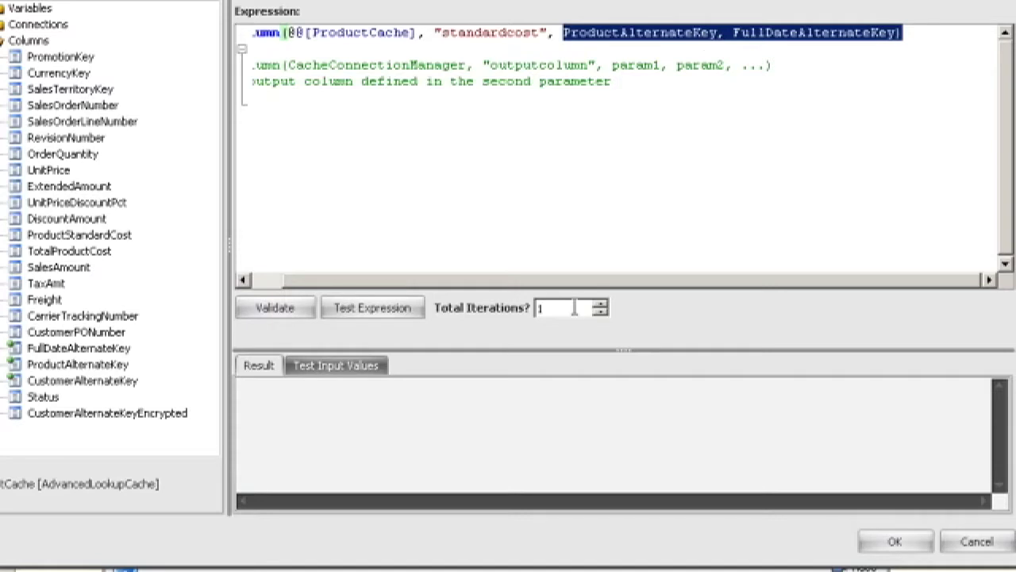
left_click_drag(620, 285, 558, 303)
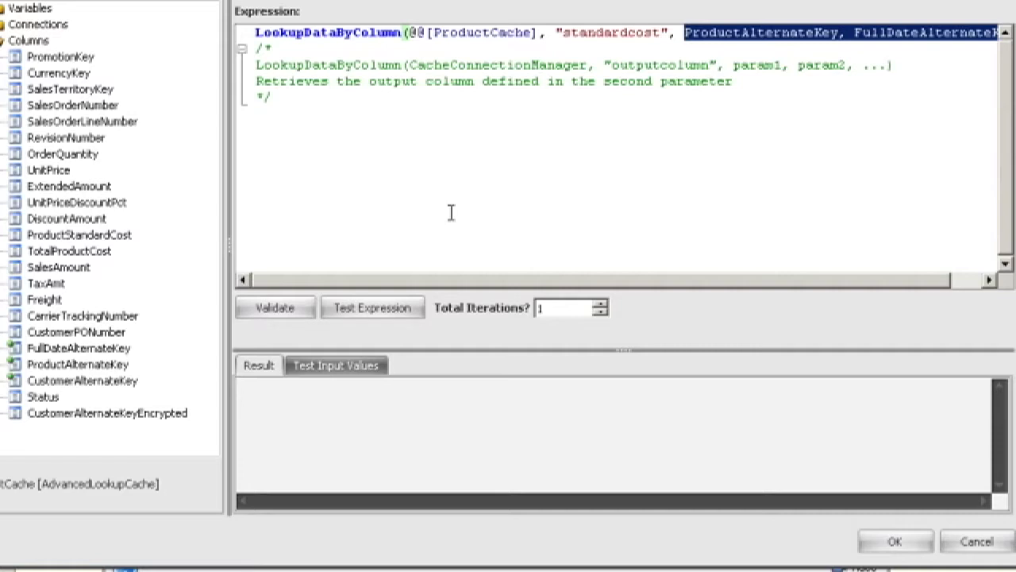
left_click(979, 546)
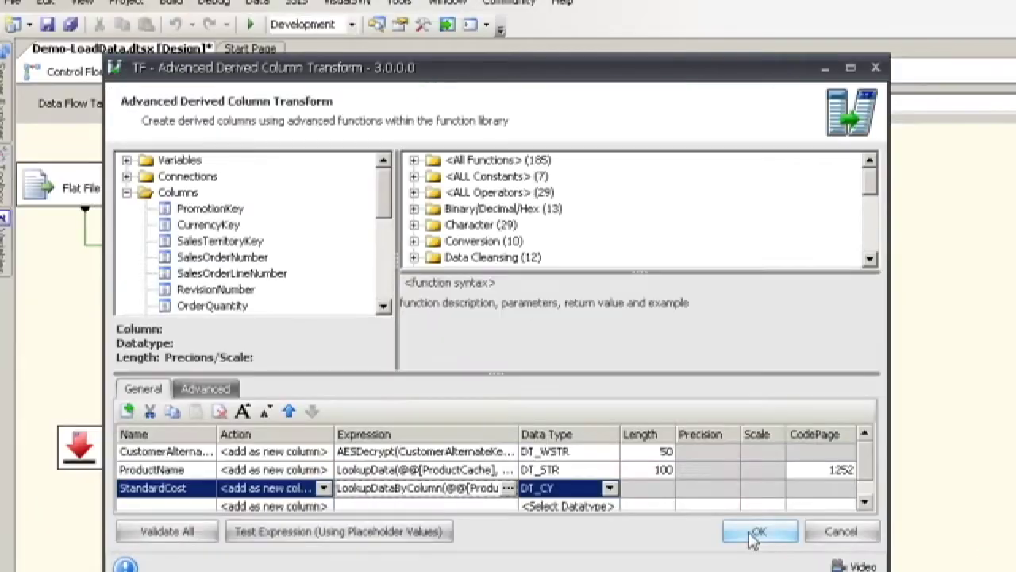
left_click(743, 532)
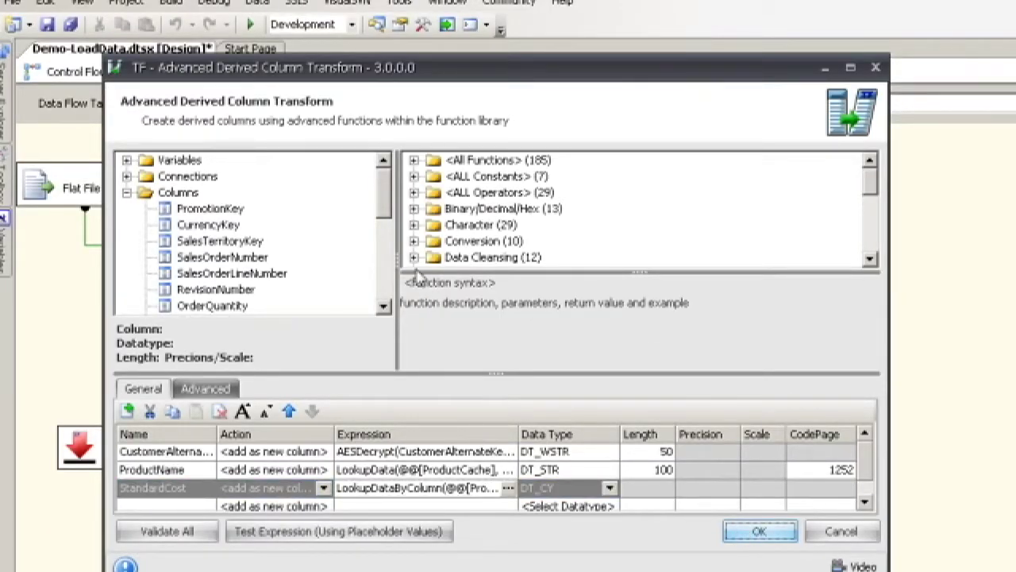
left_click(418, 380)
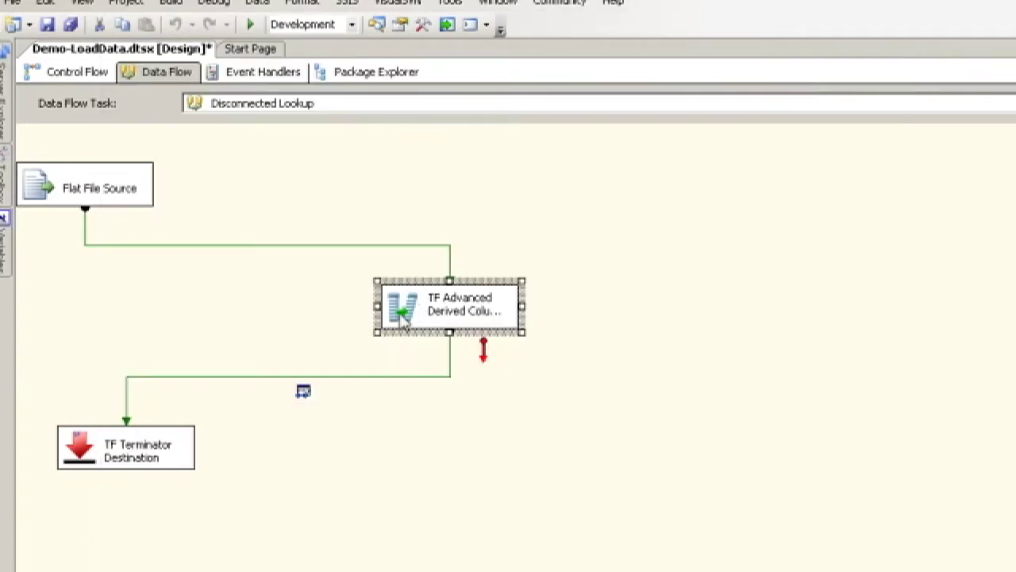
Reopen the TF Advanced Derived Column transform, check the StandardCost column's definition, and accept the dialog
double_click(402, 316)
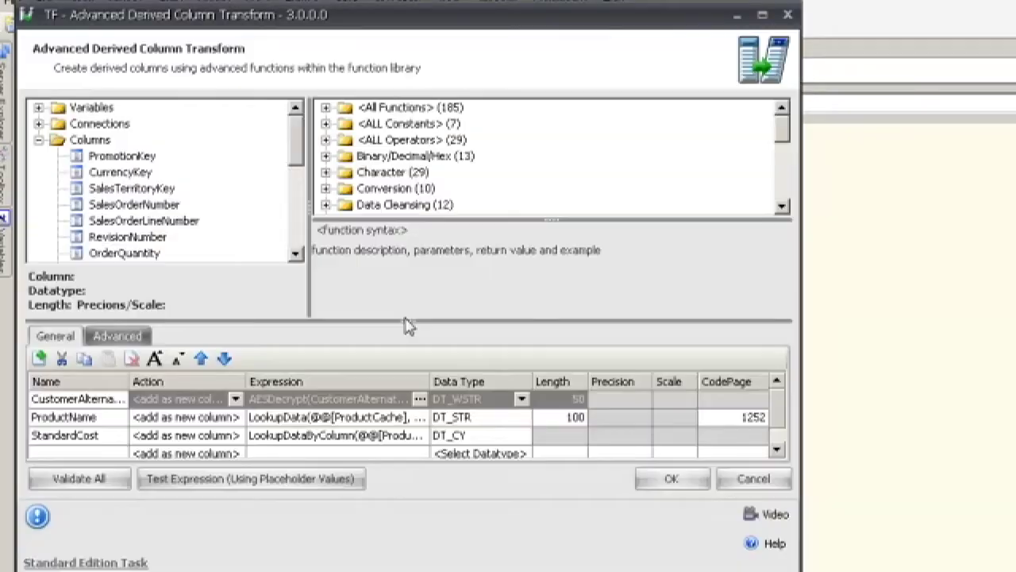
left_click(413, 438)
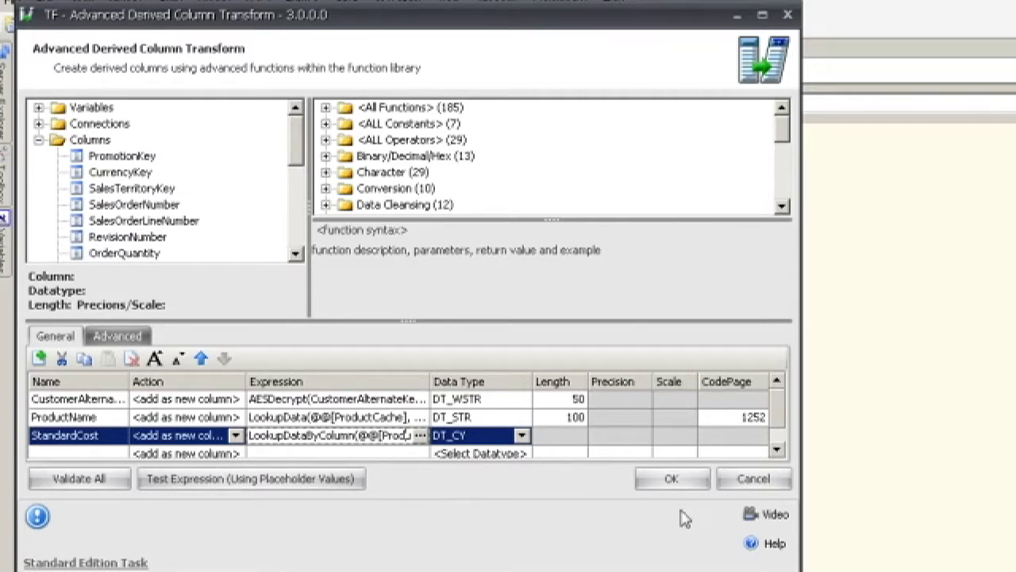
left_click(673, 481)
Save the package and run it in debug mode, showing the ProductName and StandardCost columns in the data viewer
left_click(328, 323)
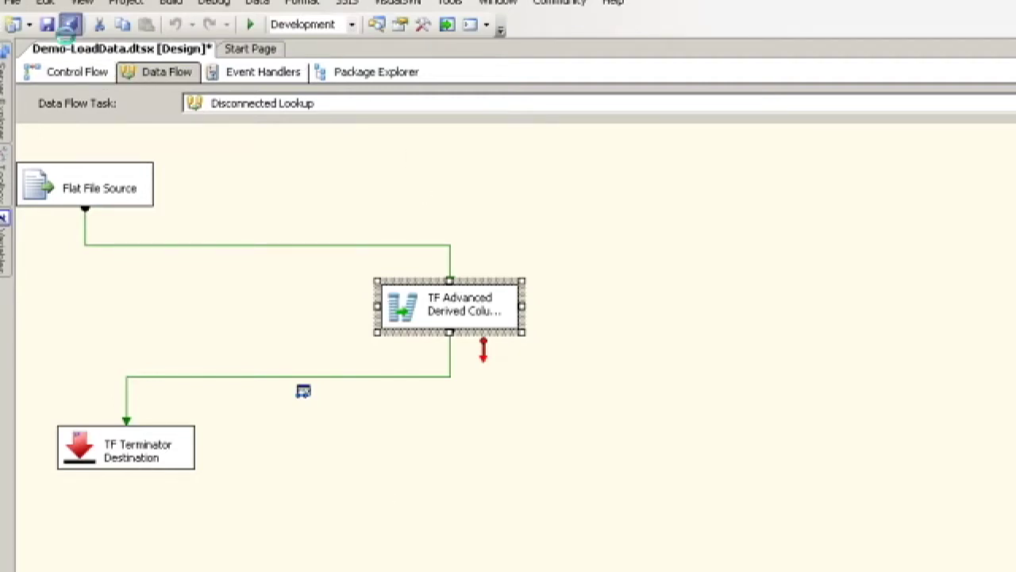
left_click(252, 27)
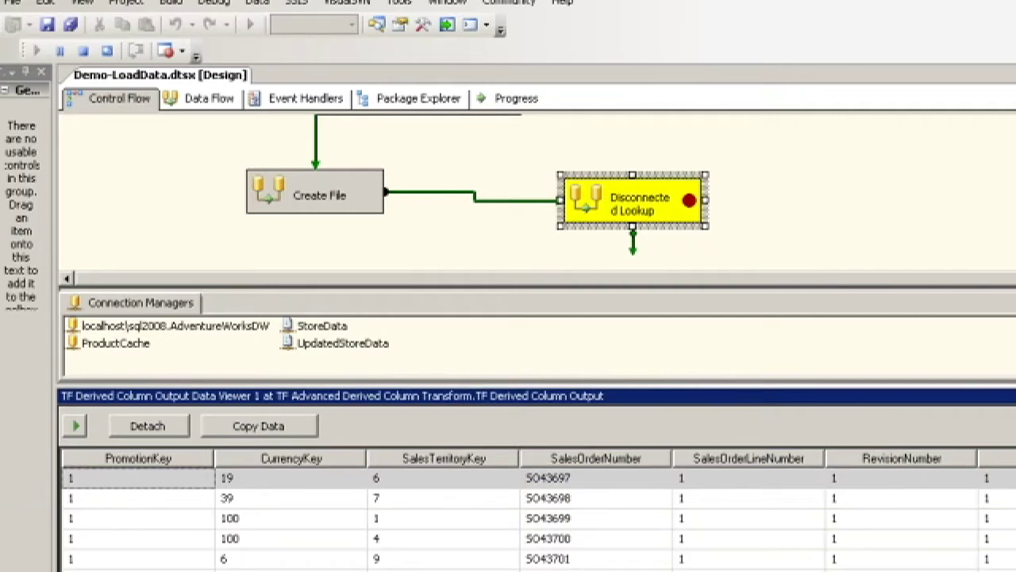
scroll(539, 510, "right", 20)
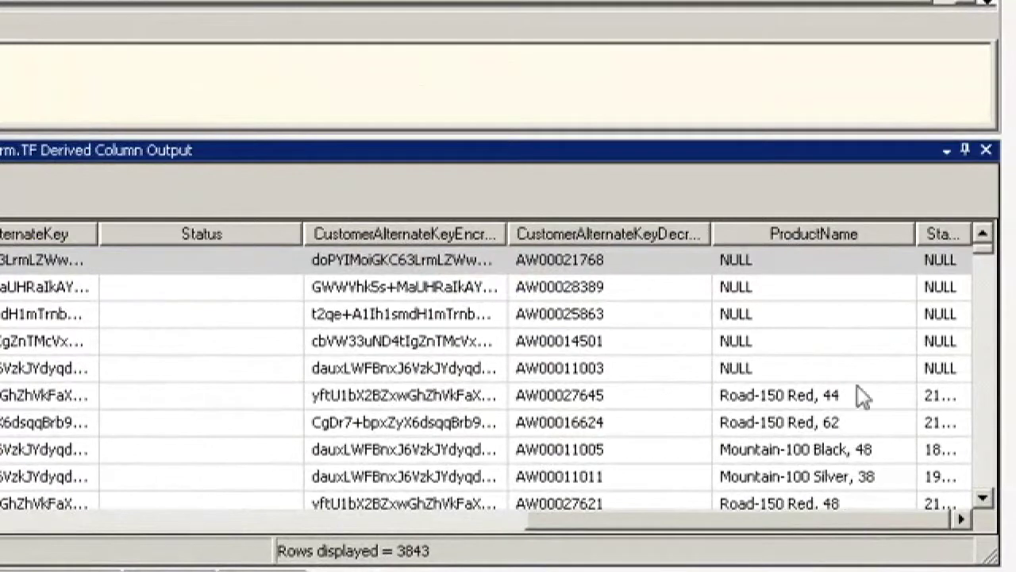
Examine the ProductName and StandardCost lookup results across the data viewer rows, comparing unmatched rows with matched ones
left_click(883, 261)
left_click(855, 291)
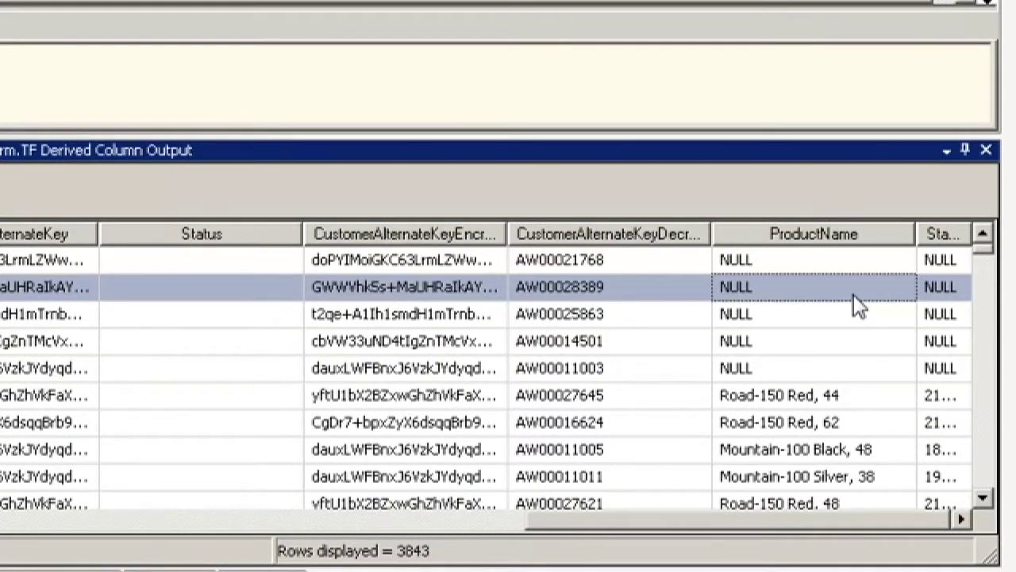
left_click(810, 397)
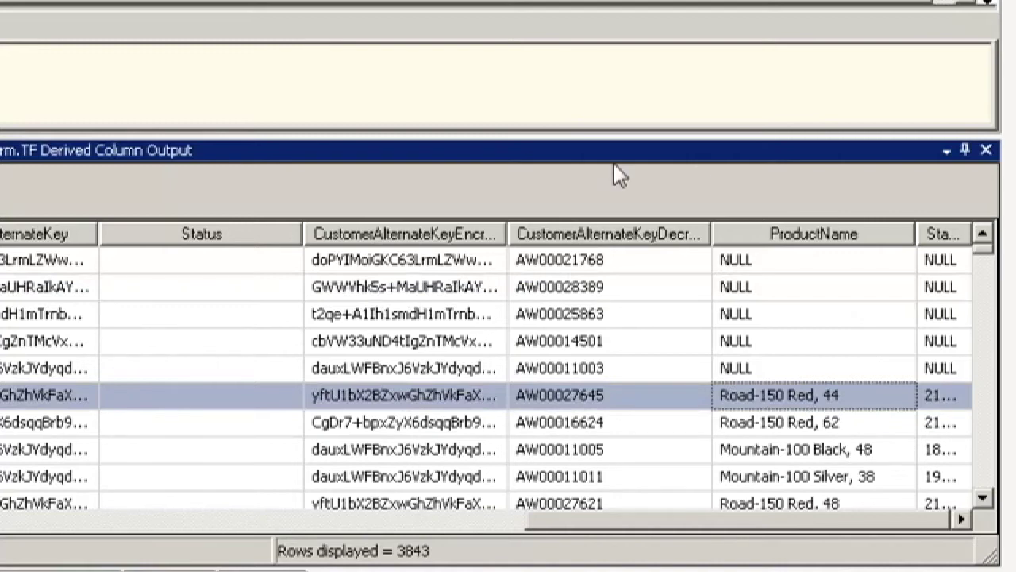
left_click(818, 423)
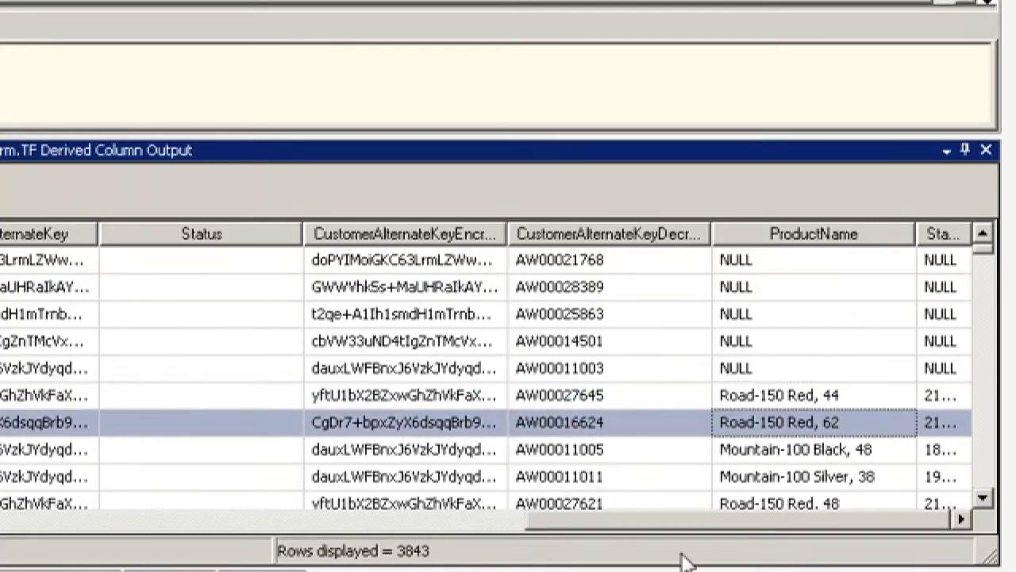
scroll(776, 508, "down", 5)
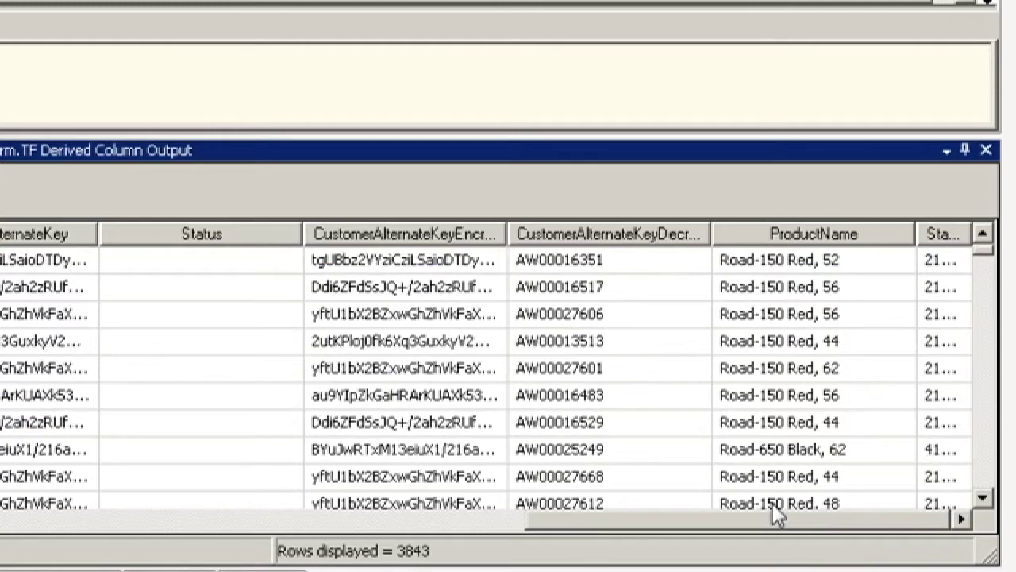
scroll(772, 503, "down", 3)
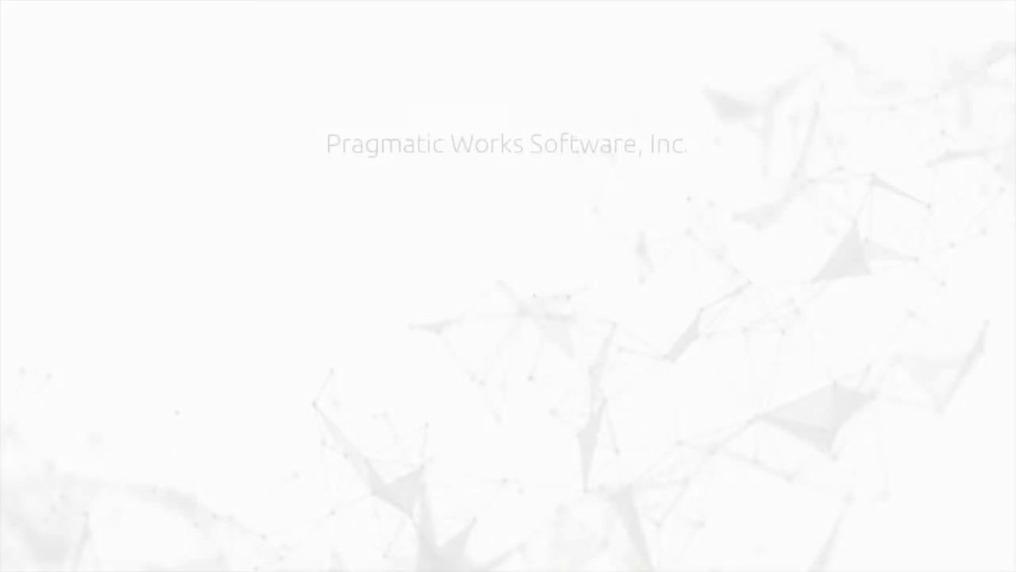